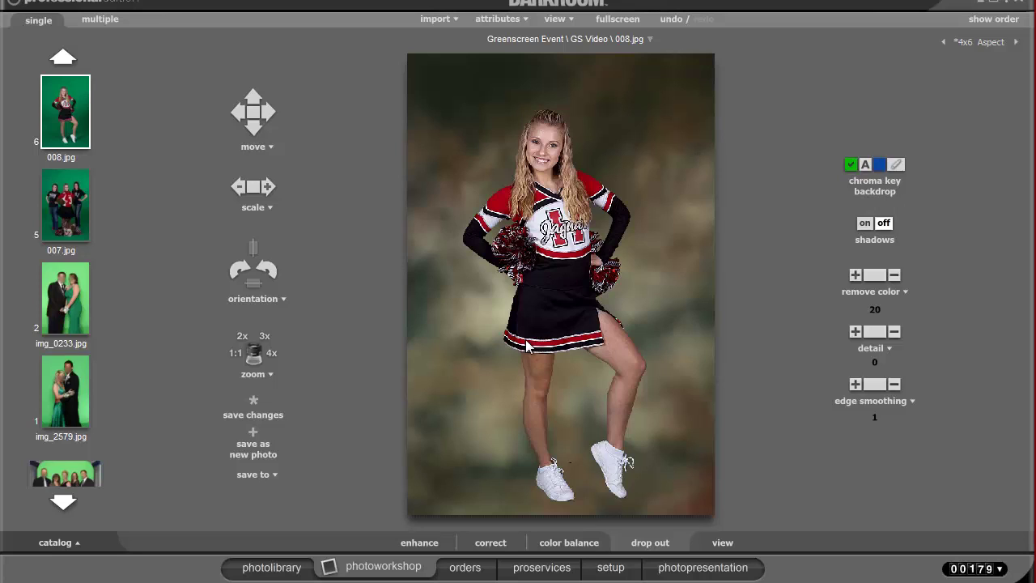
Review the green screen options under General Settings, then go back to the photo workshop.
{"action": "left_click", "coordinate": [613, 568]}
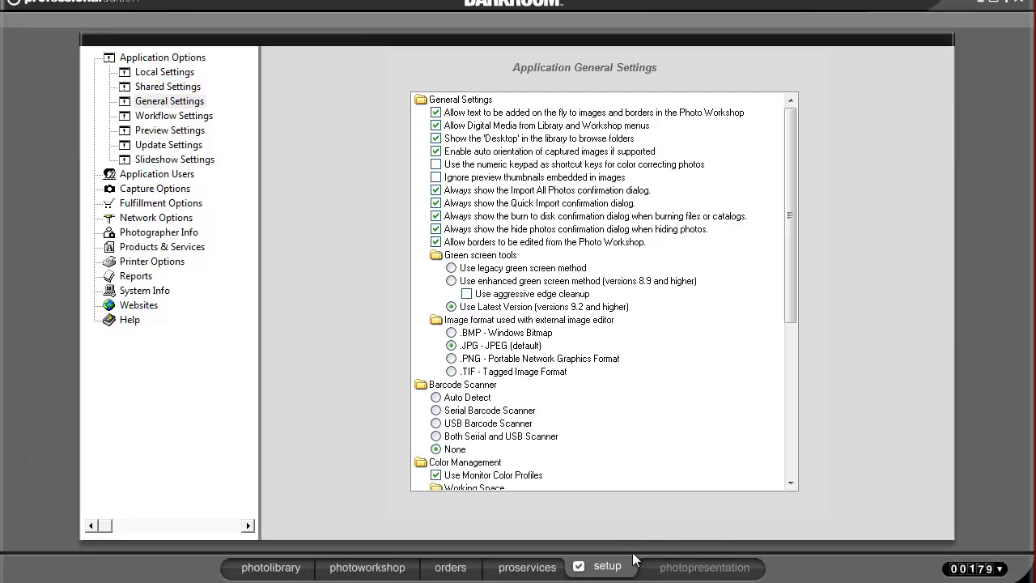
{"action": "left_click", "coordinate": [166, 101]}
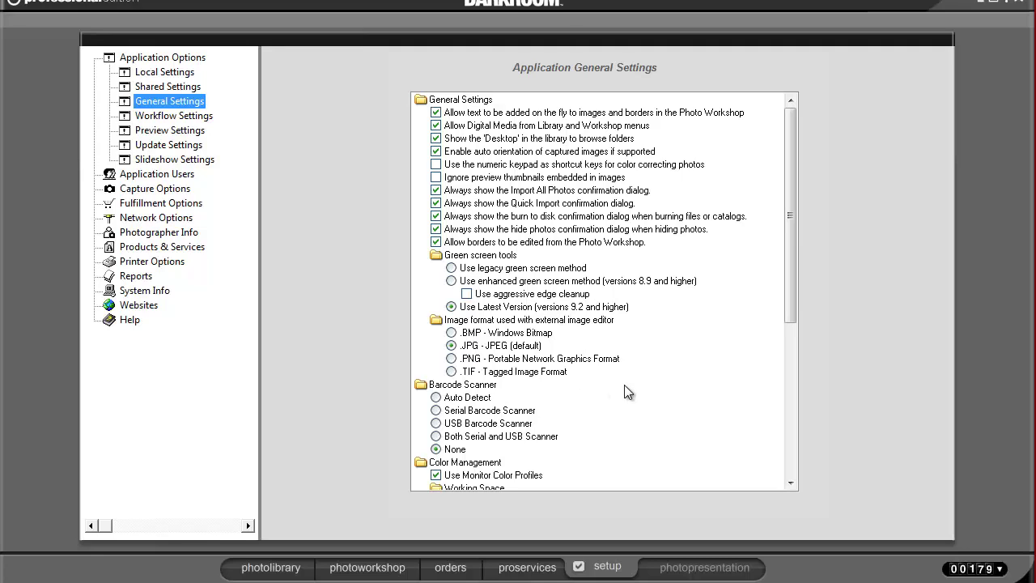
{"action": "left_click", "coordinate": [389, 572]}
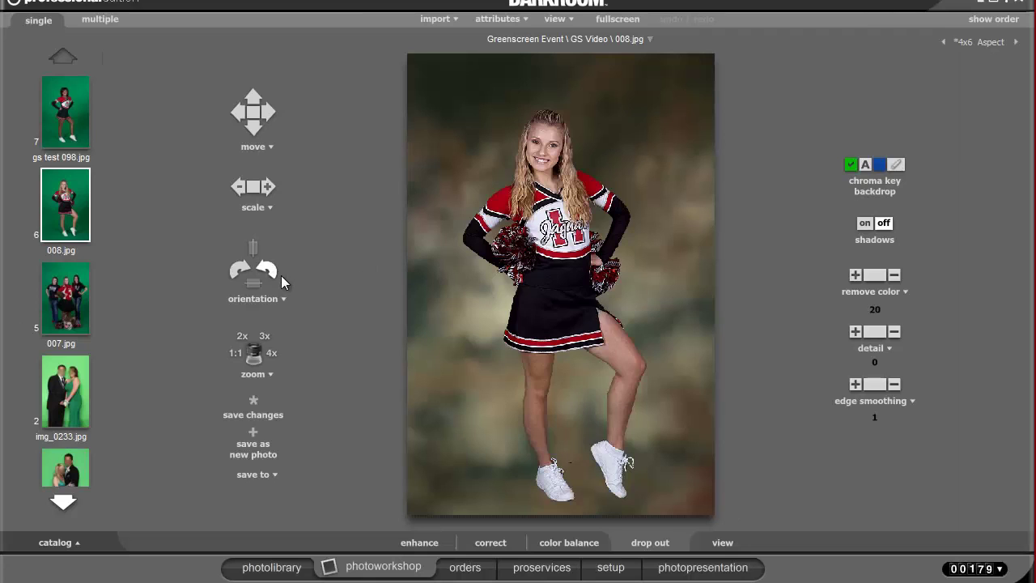
Browse gs test 098.jpg, 007.jpg, img_0233, img_2579 and img_0185, ending on prom couple img_0239.jpg.
{"action": "left_click", "coordinate": [81, 118]}
{"action": "key", "text": "Down"}
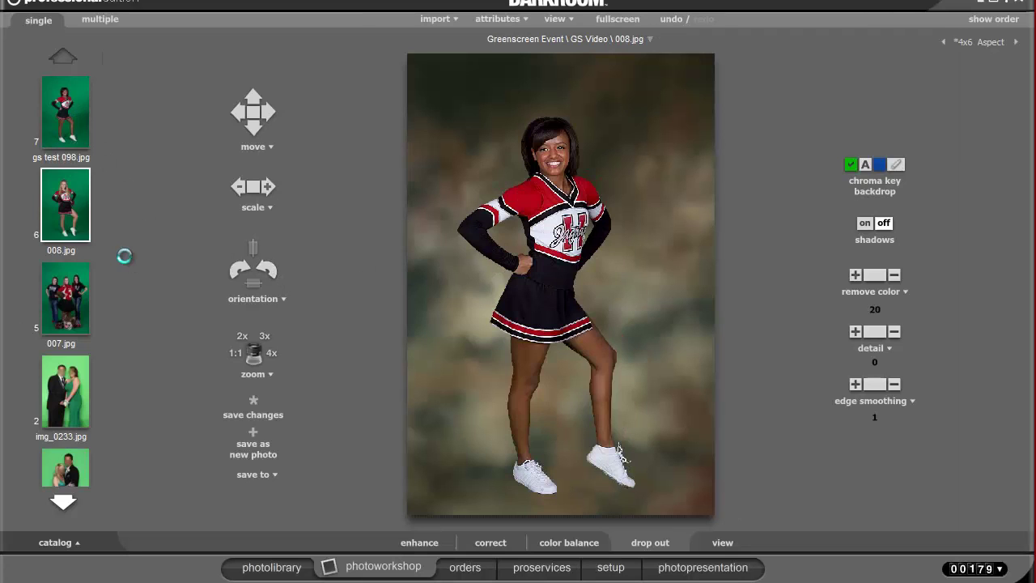
{"action": "key", "text": "Down"}
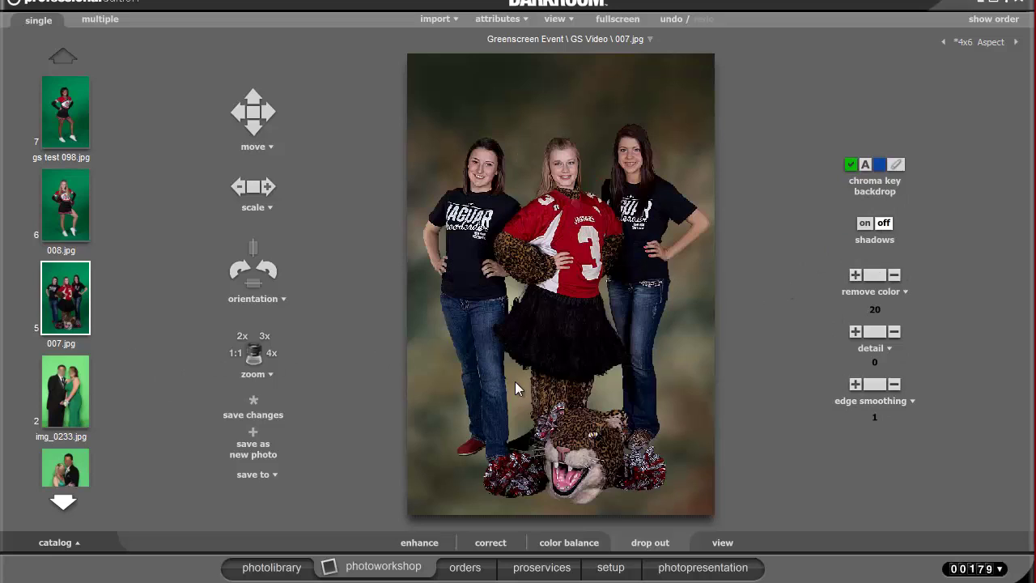
{"action": "left_click", "coordinate": [69, 377]}
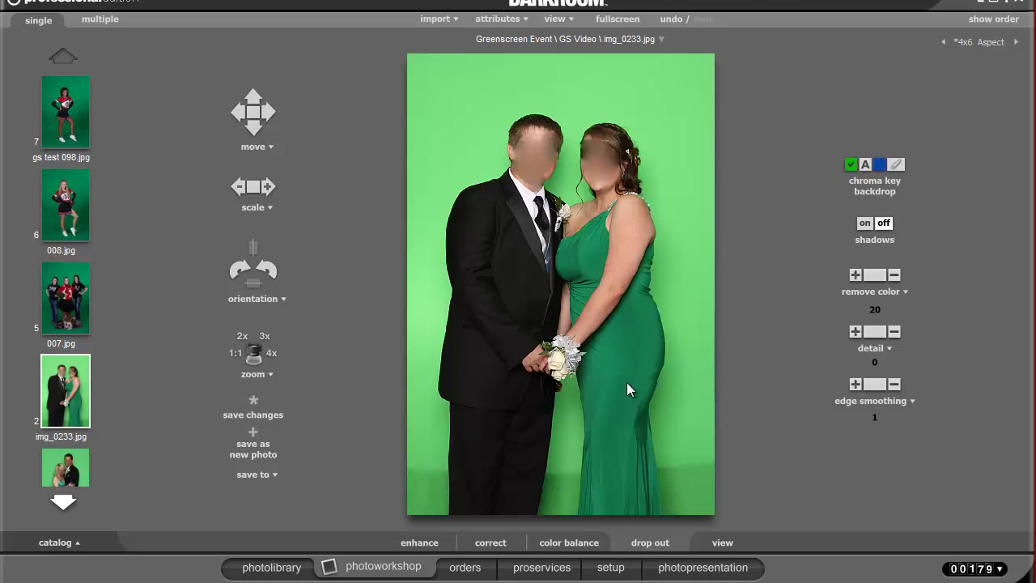
{"action": "left_click", "coordinate": [70, 468]}
{"action": "left_click", "coordinate": [72, 306]}
{"action": "left_click", "coordinate": [69, 474]}
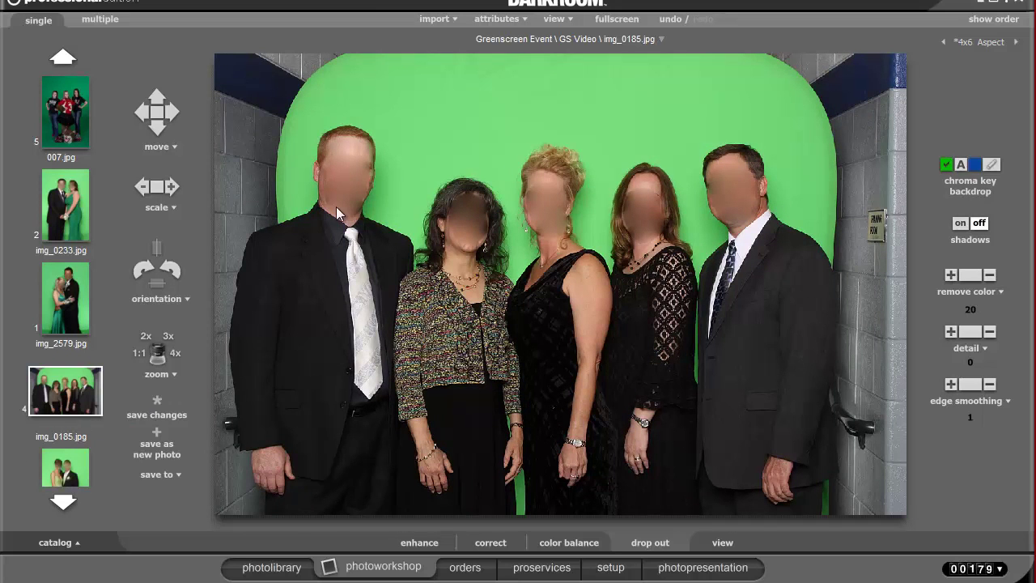
{"action": "left_click", "coordinate": [78, 479]}
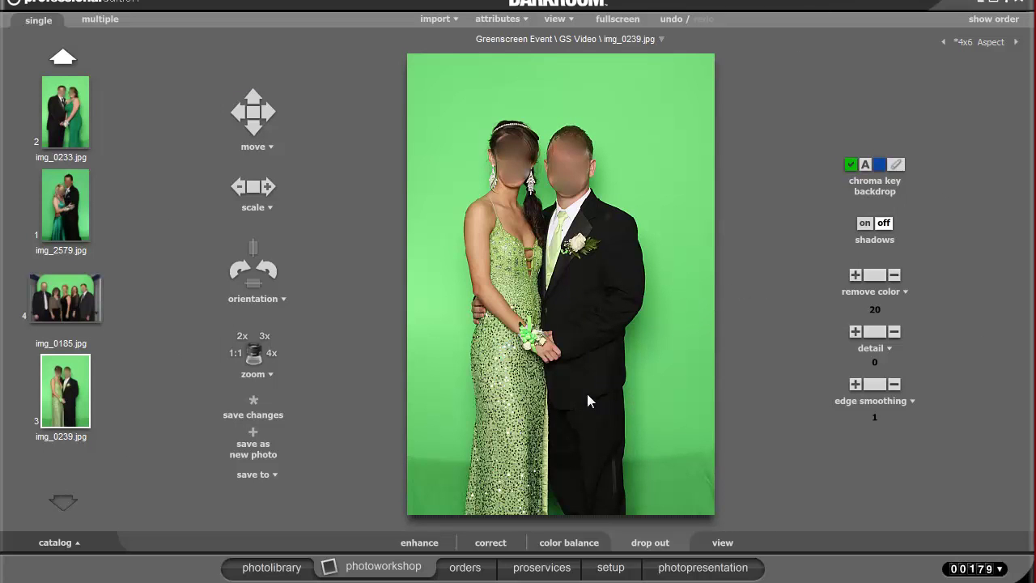
Put the couple on the mottled backdrop and try remove color values before settling on 20.
{"action": "left_click", "coordinate": [610, 351]}
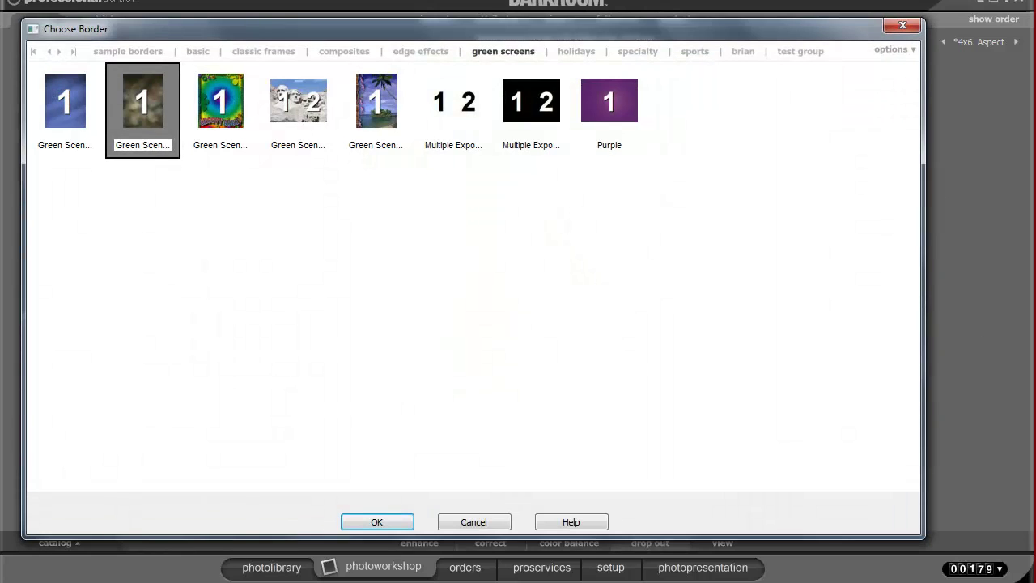
{"action": "left_click", "coordinate": [377, 522]}
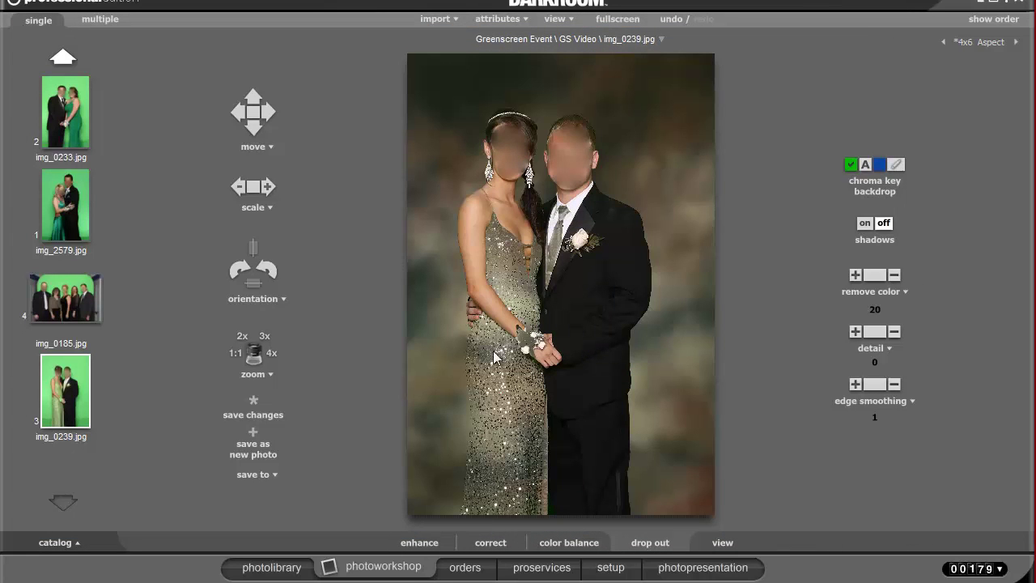
{"action": "left_click", "coordinate": [872, 291]}
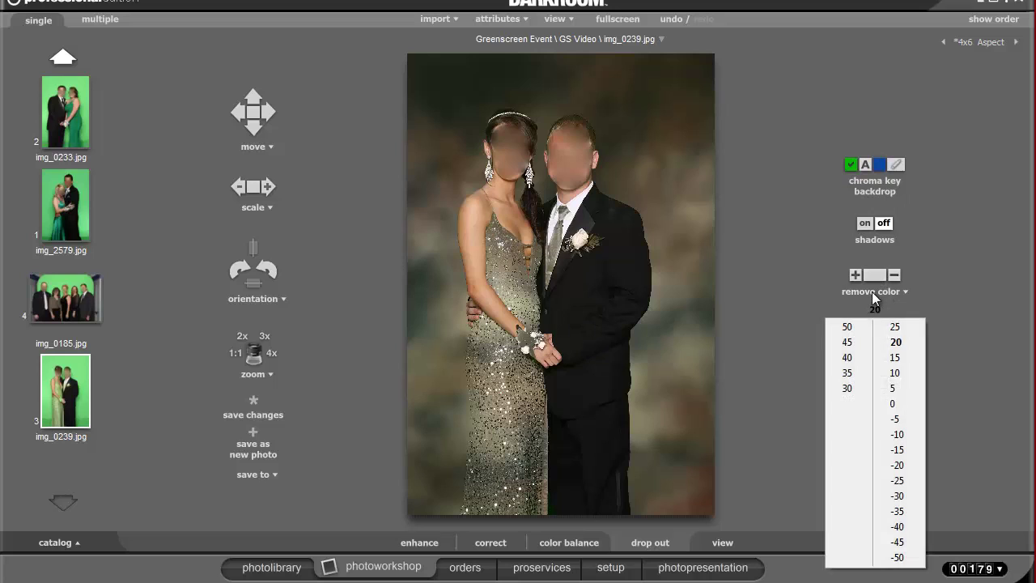
{"action": "left_click", "coordinate": [895, 404]}
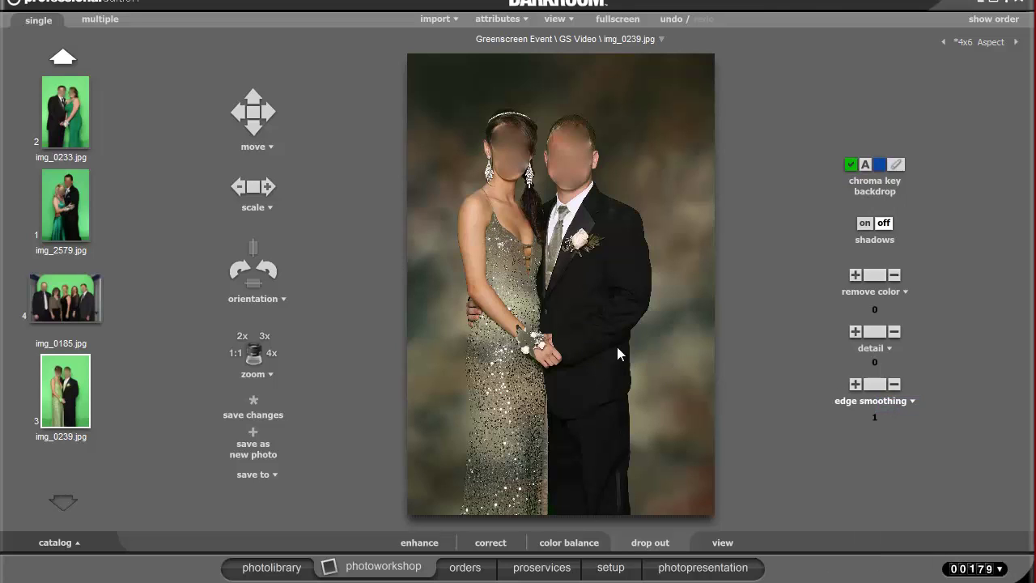
{"action": "left_click", "coordinate": [894, 275]}
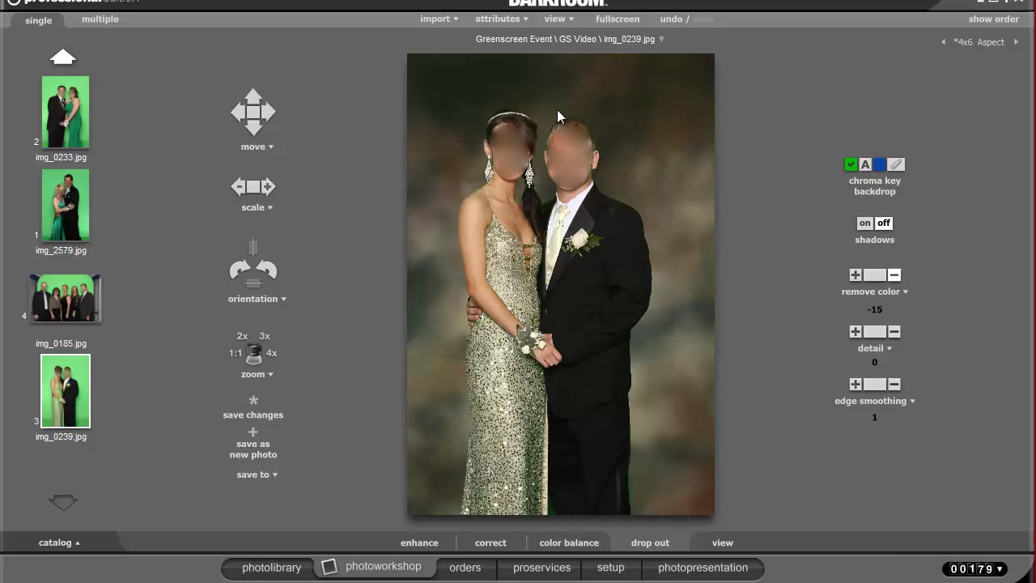
{"action": "left_click", "coordinate": [878, 278]}
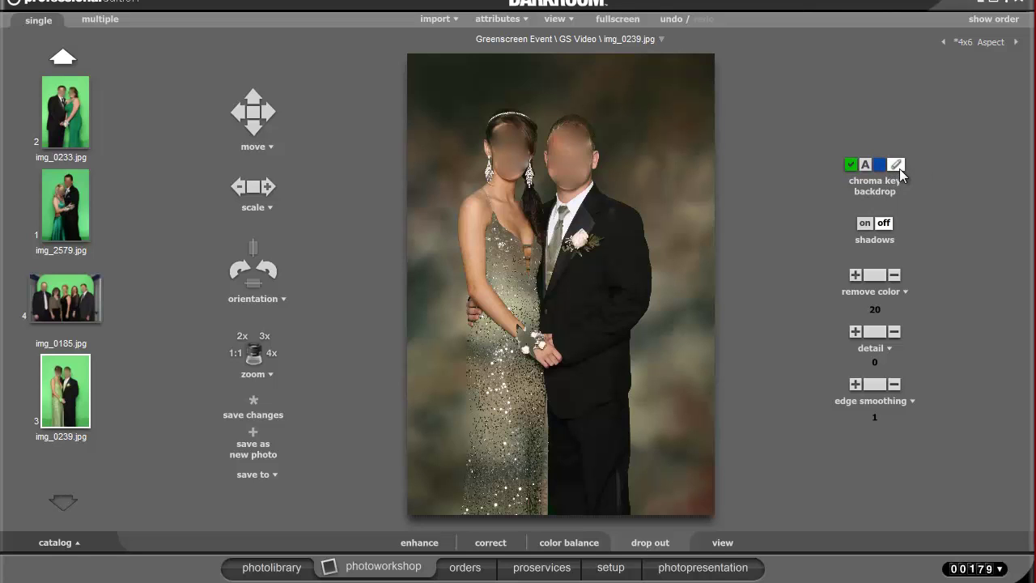
{"action": "left_click", "coordinate": [895, 165]}
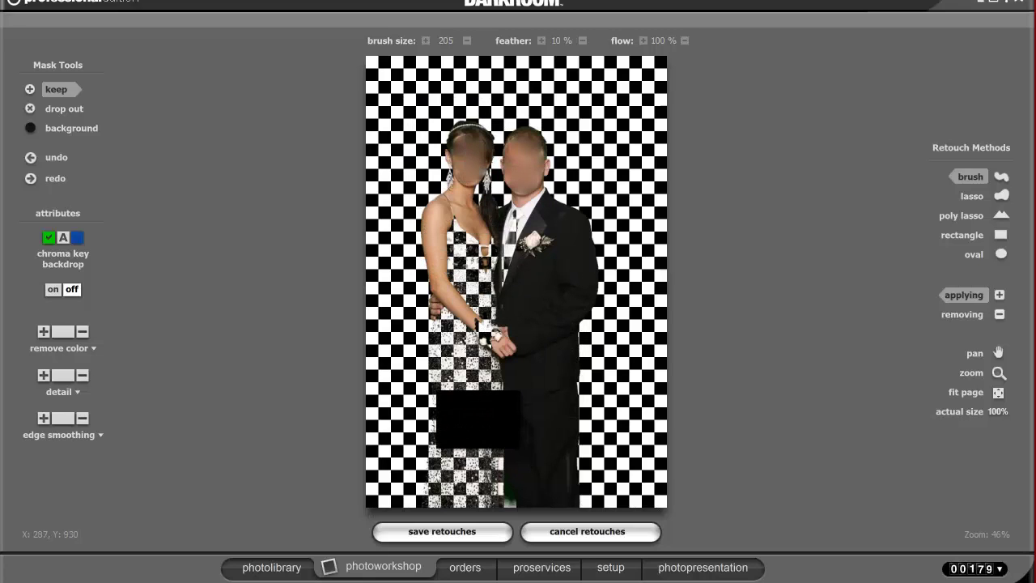
Set the mask preview background to red, after briefly trying bright green.
{"action": "left_click", "coordinate": [72, 130]}
{"action": "left_click", "coordinate": [167, 154]}
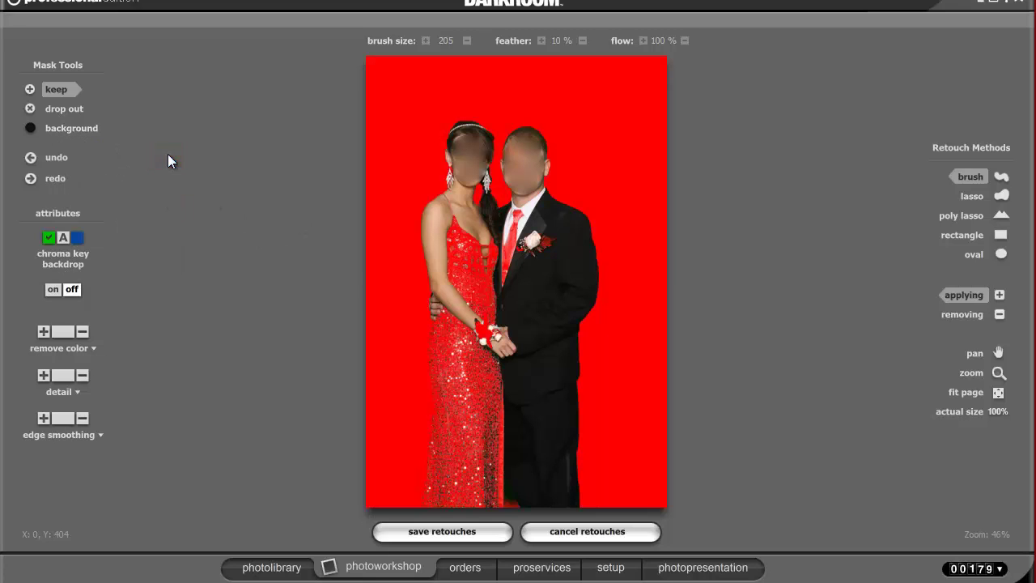
{"action": "left_click", "coordinate": [73, 131]}
{"action": "left_click", "coordinate": [116, 233]}
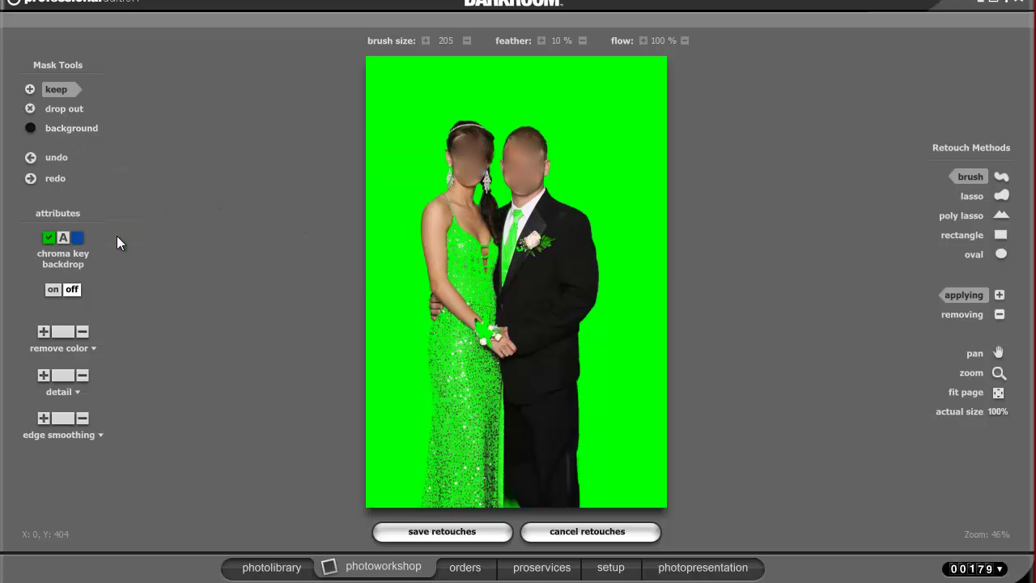
{"action": "left_click", "coordinate": [88, 127]}
{"action": "left_click", "coordinate": [165, 157]}
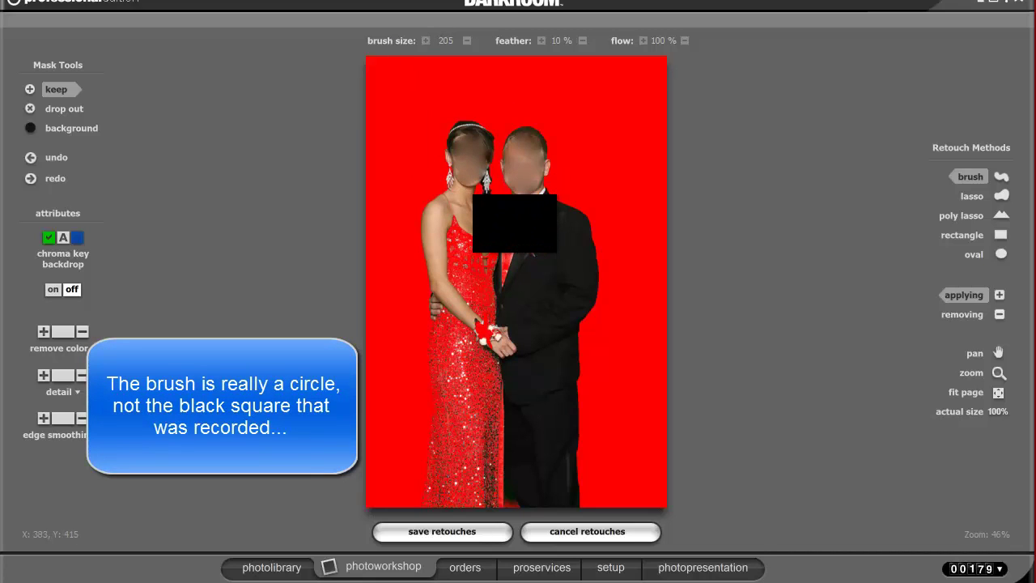
Zoom in and paint the dress's upper bodice back to green with the keep brush.
{"action": "scroll", "coordinate": [461, 236], "scroll_direction": "down", "scroll_amount": 1}
{"action": "scroll", "coordinate": [465, 231], "scroll_direction": "down", "scroll_amount": 11}
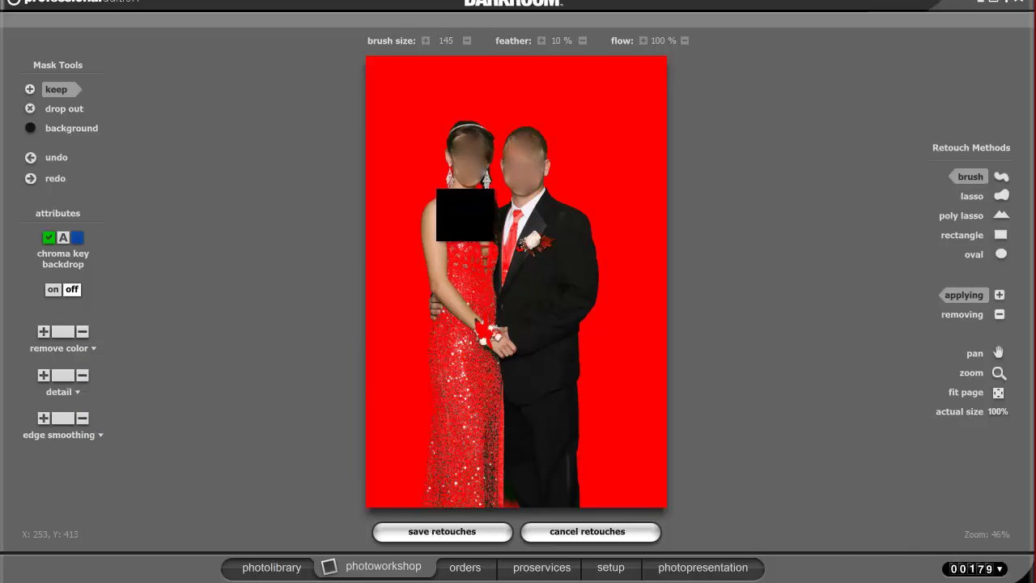
{"action": "scroll", "coordinate": [464, 217], "scroll_direction": "down", "scroll_amount": 7}
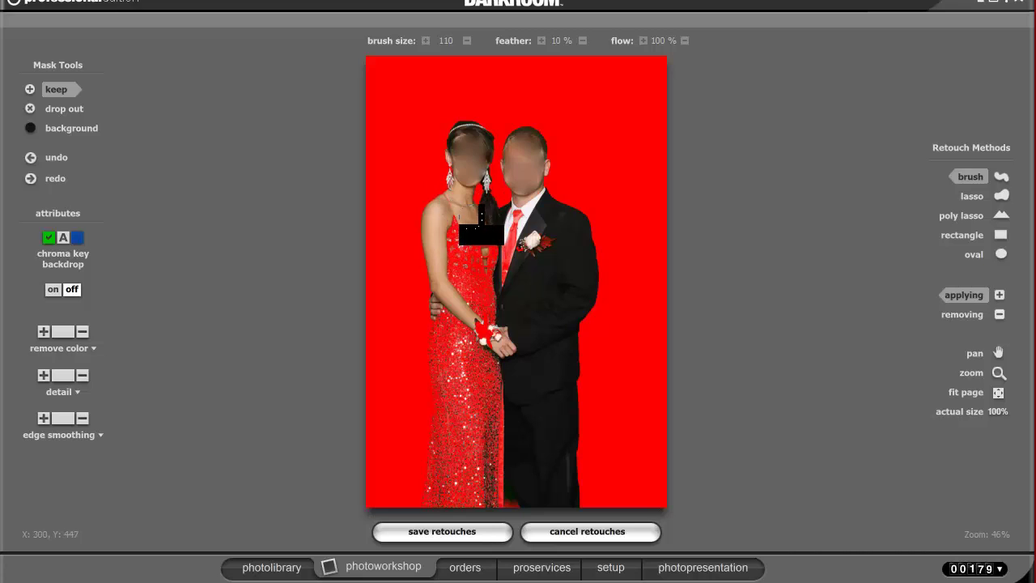
{"action": "scroll", "coordinate": [490, 283], "scroll_direction": "up", "scroll_amount": 3}
{"action": "scroll", "coordinate": [488, 275], "scroll_direction": "down", "scroll_amount": 3}
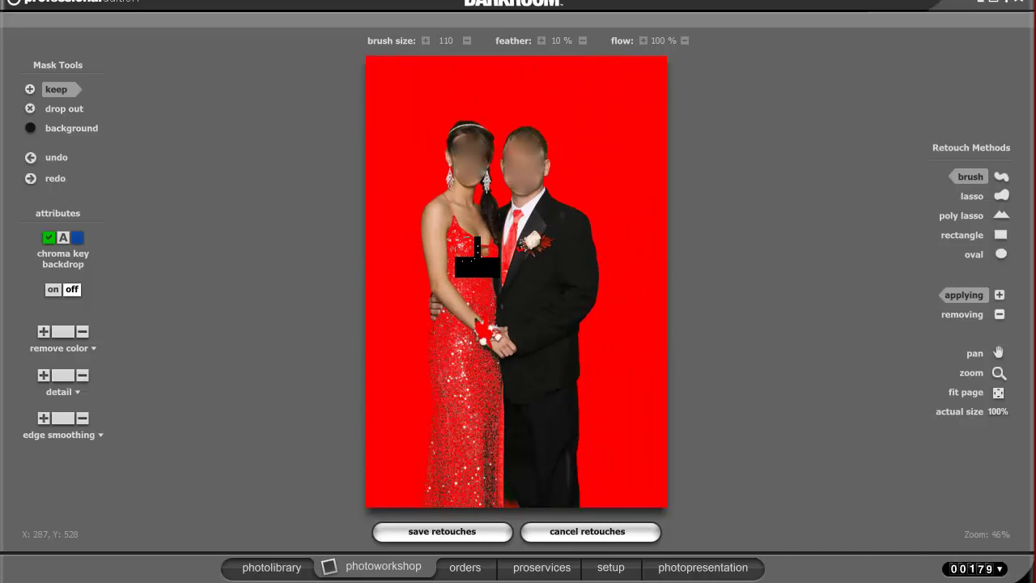
{"action": "mouse_move", "coordinate": [472, 284]}
{"action": "left_mouse_down"}
{"action": "mouse_move", "coordinate": [471, 206]}
{"action": "mouse_move", "coordinate": [459, 241]}
{"action": "mouse_move", "coordinate": [467, 269]}
{"action": "mouse_move", "coordinate": [498, 227]}
{"action": "mouse_move", "coordinate": [499, 263]}
{"action": "mouse_move", "coordinate": [526, 255]}
{"action": "mouse_move", "coordinate": [544, 234]}
{"action": "mouse_move", "coordinate": [532, 217]}
{"action": "mouse_move", "coordinate": [514, 275]}
{"action": "mouse_move", "coordinate": [495, 301]}
{"action": "left_mouse_up"}
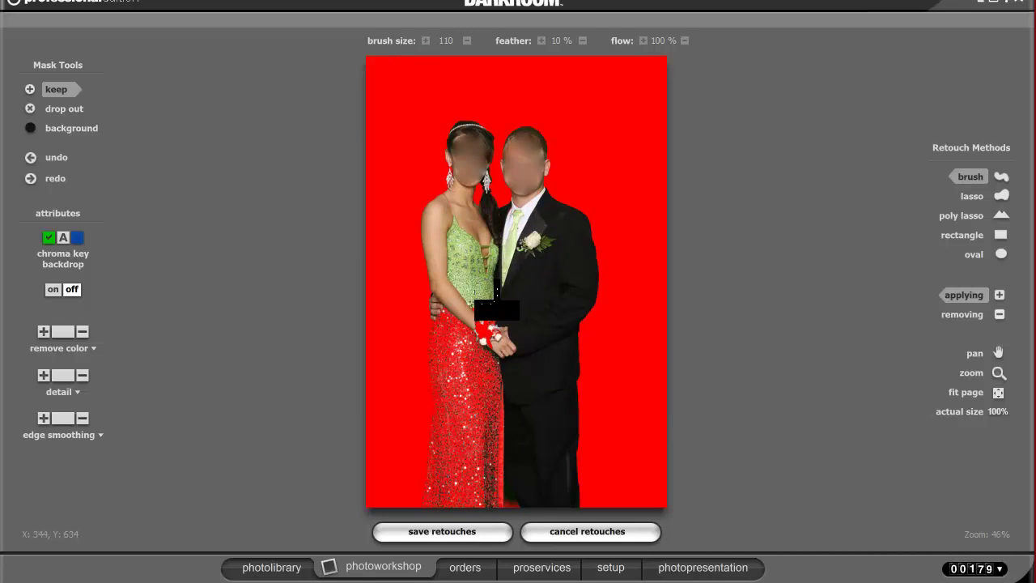
Pan past the hands and corsage and paint the lower skirt back to green.
{"action": "scroll", "coordinate": [495, 292], "scroll_direction": "up", "scroll_amount": 5}
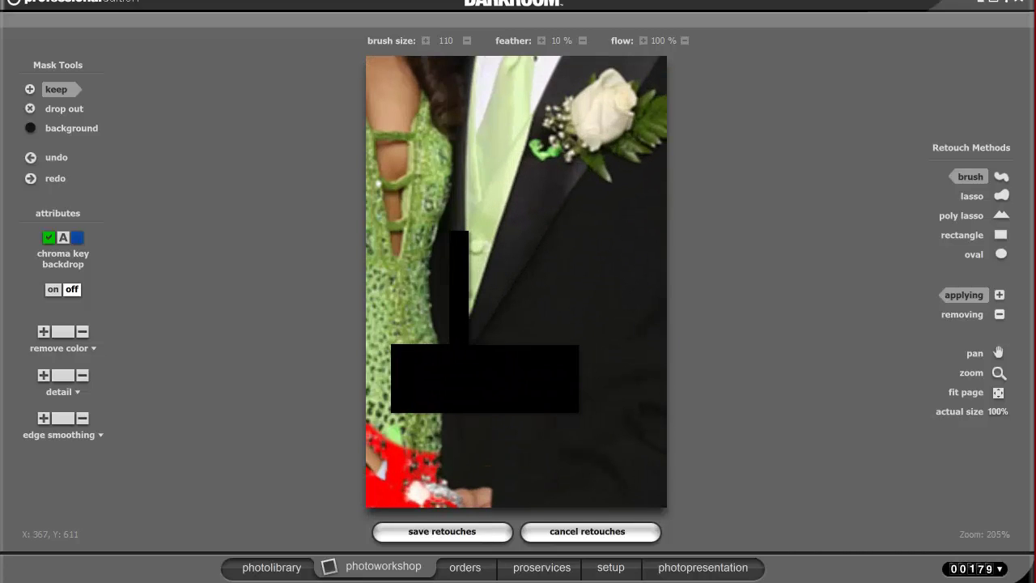
{"action": "key", "text": "h"}
{"action": "left_click_drag", "start_coordinate": [467, 395], "coordinate": [536, 207]}
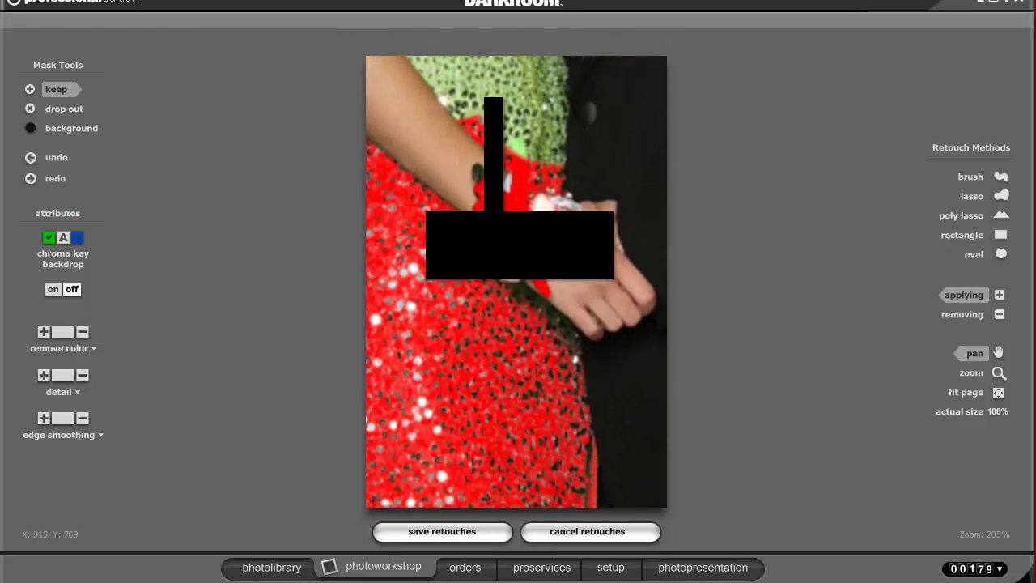
{"action": "key", "text": "b"}
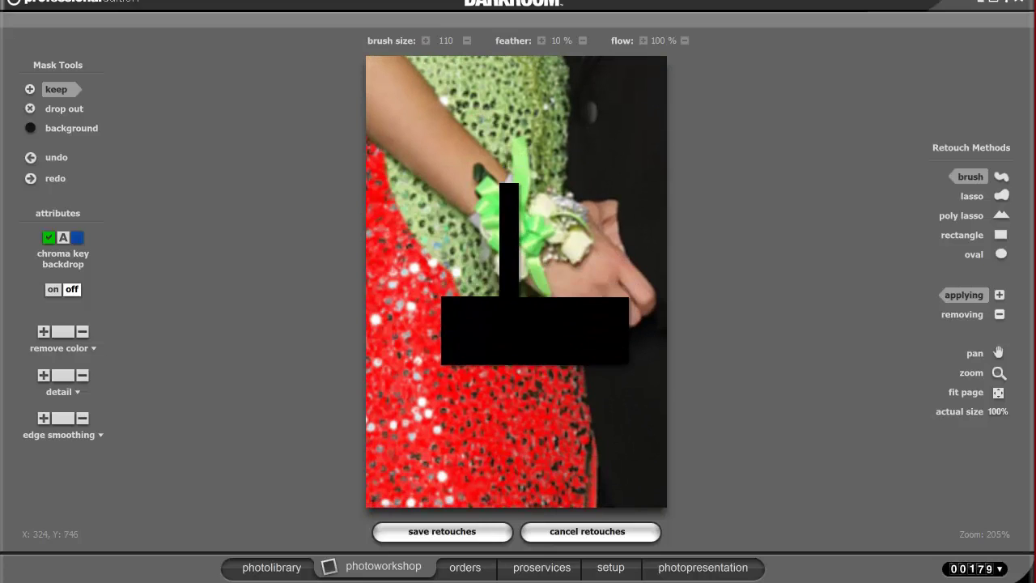
{"action": "key", "text": "h"}
{"action": "key", "text": "b"}
{"action": "scroll", "coordinate": [517, 282], "scroll_direction": "down", "scroll_amount": 2}
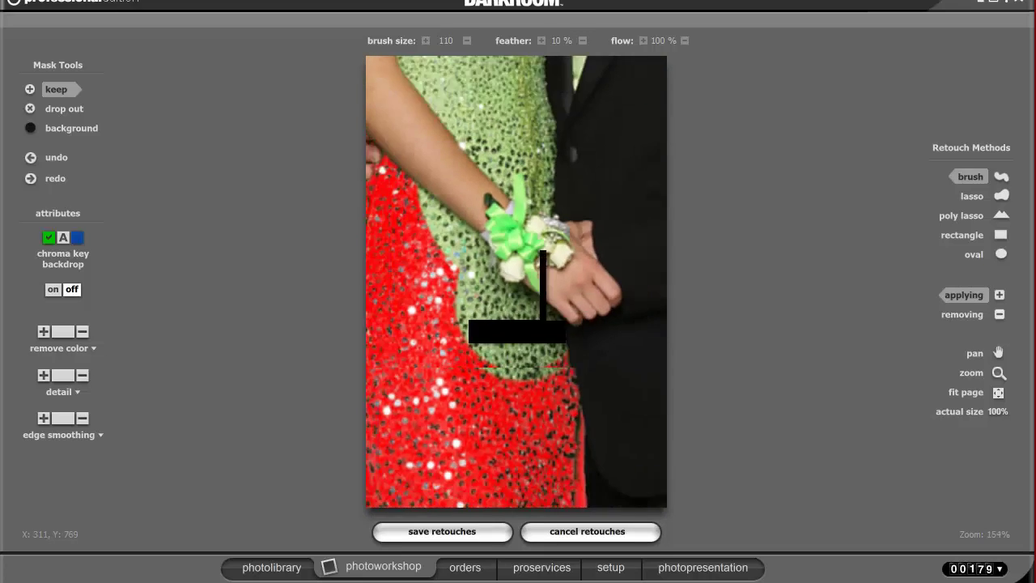
{"action": "scroll", "coordinate": [453, 332], "scroll_direction": "down", "scroll_amount": 5}
{"action": "mouse_move", "coordinate": [452, 353]}
{"action": "left_mouse_down"}
{"action": "mouse_move", "coordinate": [451, 492]}
{"action": "mouse_move", "coordinate": [488, 484]}
{"action": "mouse_move", "coordinate": [492, 323]}
{"action": "mouse_move", "coordinate": [470, 354]}
{"action": "mouse_move", "coordinate": [457, 352]}
{"action": "mouse_move", "coordinate": [447, 467]}
{"action": "left_mouse_up"}
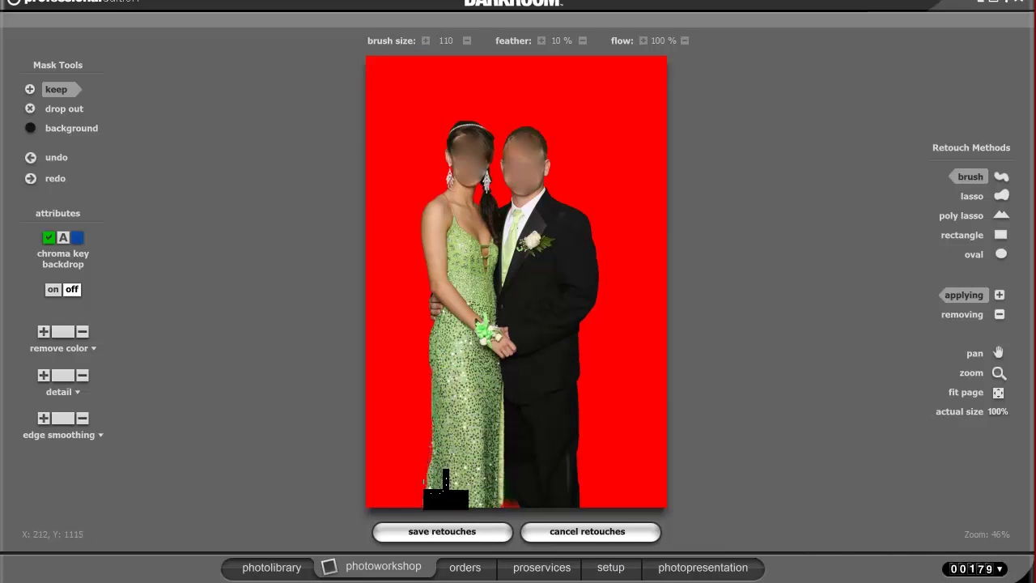
Save the couple's mask retouches and open the group photo img_0185.jpg.
{"action": "left_click", "coordinate": [429, 531]}
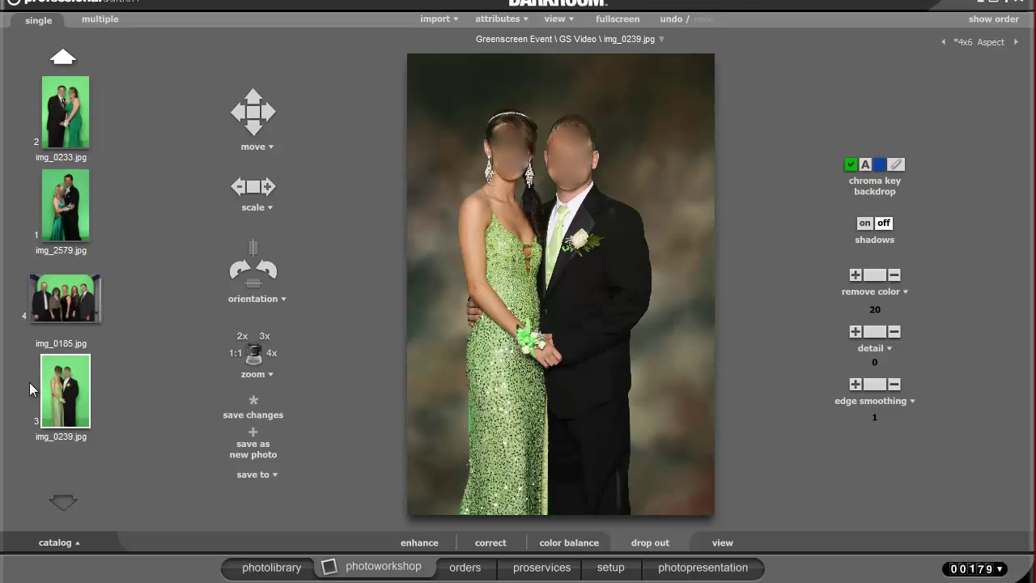
{"action": "left_click", "coordinate": [58, 294]}
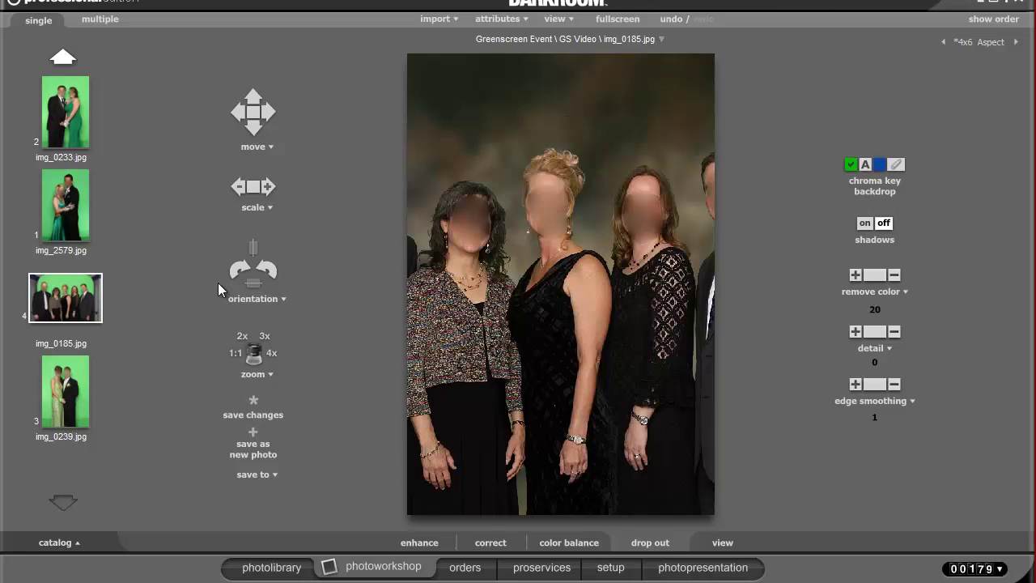
Apply the Purple backdrop to the group photo from Choose Border.
{"action": "left_click", "coordinate": [526, 307]}
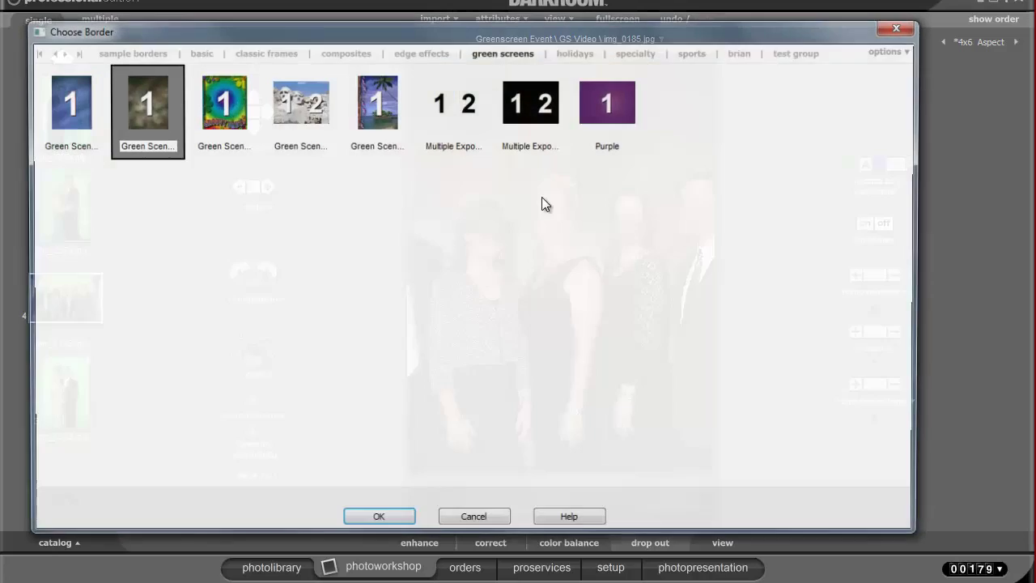
{"action": "left_click", "coordinate": [609, 98]}
{"action": "left_click", "coordinate": [407, 525]}
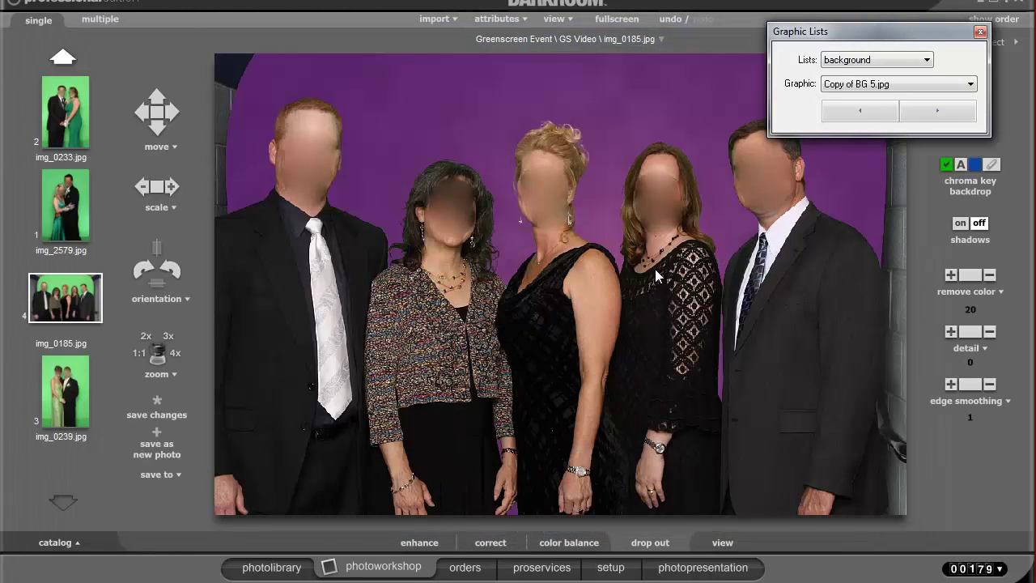
Cycle through the backdrop list back to the purple Copy of BG 5.jpg and open its mask for retouching.
{"action": "left_click", "coordinate": [938, 113]}
{"action": "left_click", "coordinate": [937, 115]}
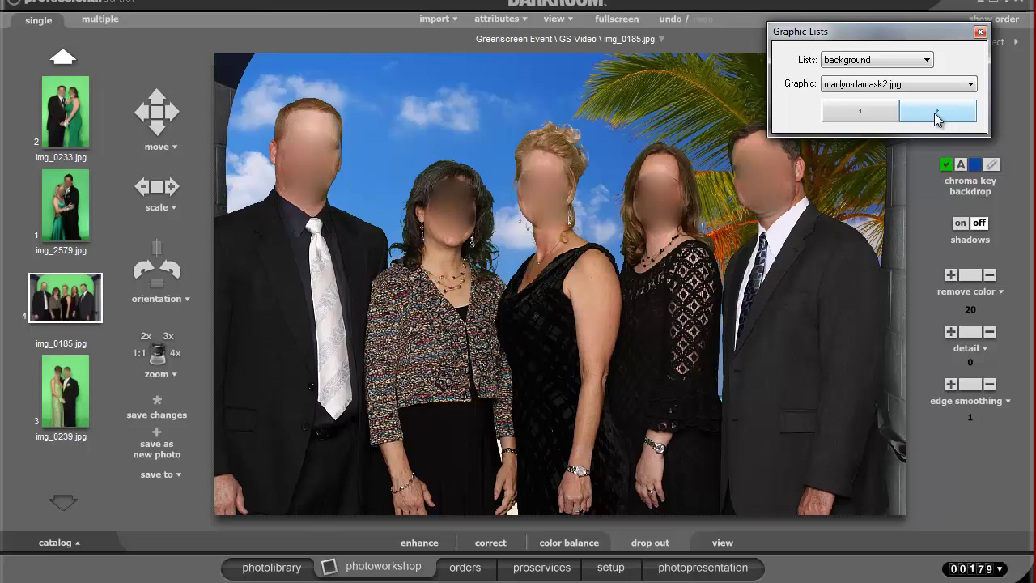
{"action": "left_click", "coordinate": [937, 120]}
{"action": "left_click", "coordinate": [938, 120]}
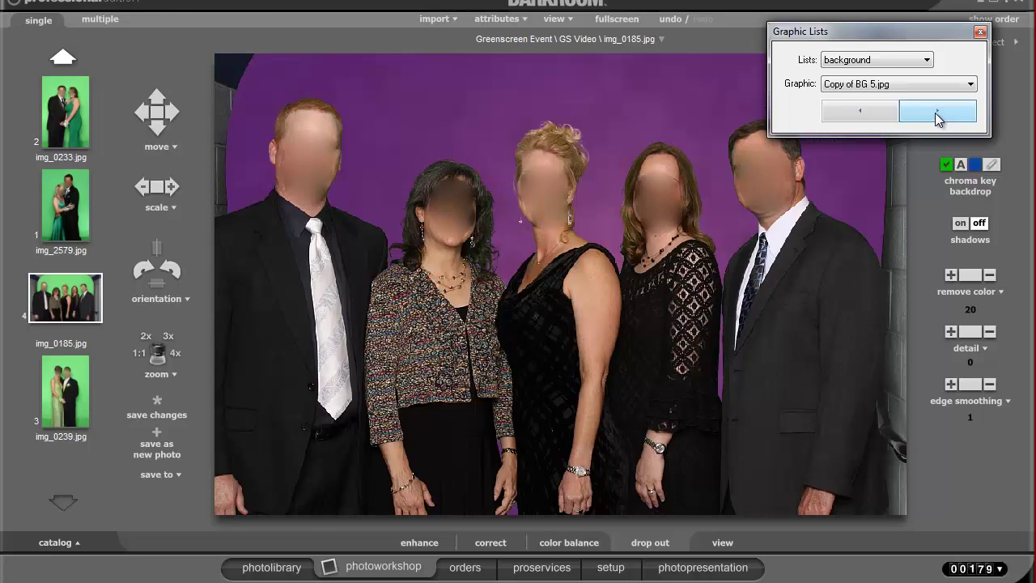
{"action": "left_click", "coordinate": [993, 166]}
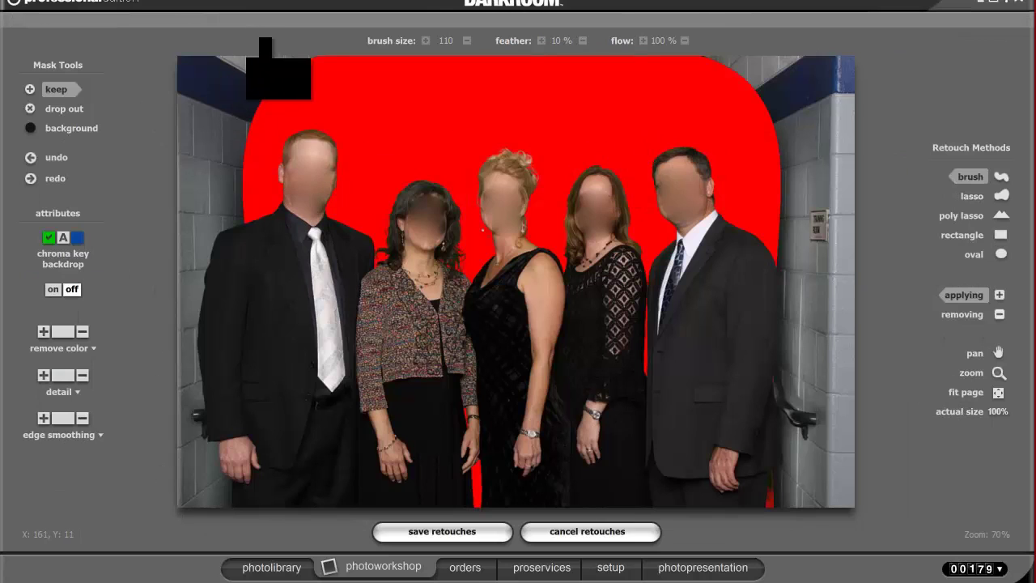
Show the dropped-out mask area as a checkerboard.
{"action": "left_click", "coordinate": [70, 128]}
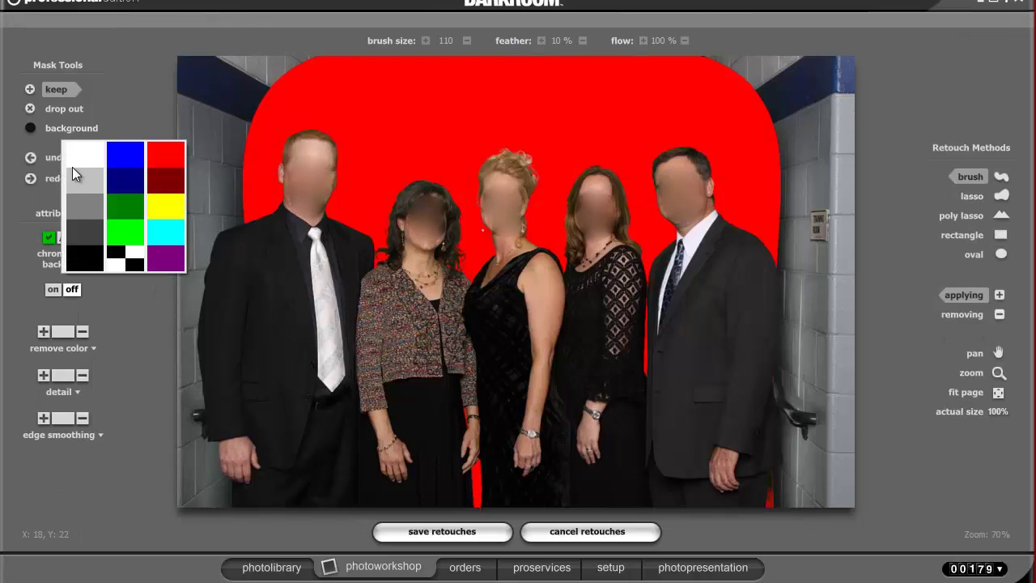
{"action": "left_click", "coordinate": [130, 261]}
{"action": "left_click_drag", "start_coordinate": [327, 55], "coordinate": [324, 63]}
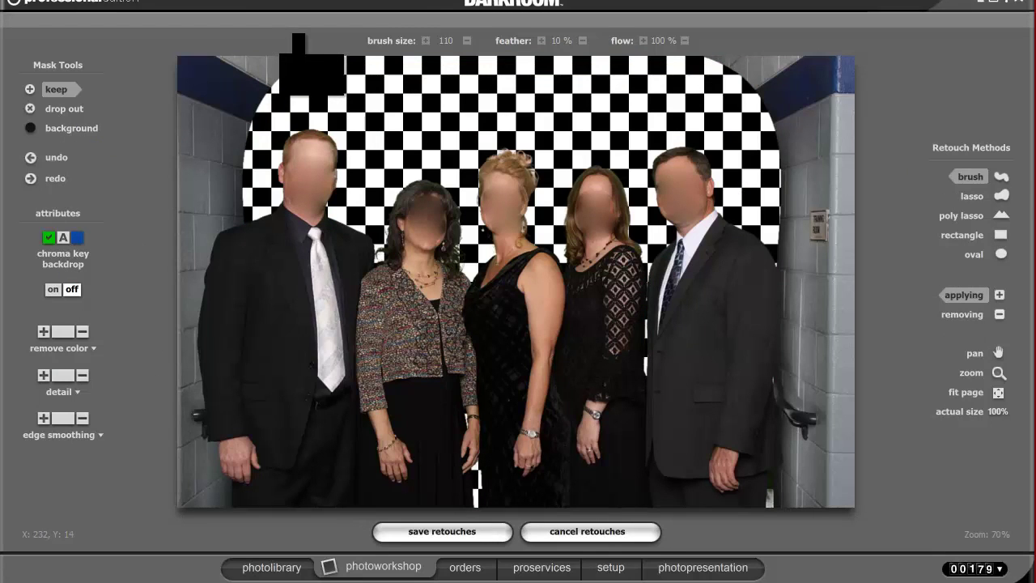
Drop out the top-left and top-right hallway walls and save the retouches.
{"action": "left_click", "coordinate": [57, 114]}
{"action": "mouse_move", "coordinate": [243, 65]}
{"action": "left_mouse_down"}
{"action": "mouse_move", "coordinate": [276, 69]}
{"action": "mouse_move", "coordinate": [180, 81]}
{"action": "mouse_move", "coordinate": [251, 111]}
{"action": "mouse_move", "coordinate": [214, 177]}
{"action": "mouse_move", "coordinate": [188, 111]}
{"action": "mouse_move", "coordinate": [188, 191]}
{"action": "mouse_move", "coordinate": [203, 217]}
{"action": "mouse_move", "coordinate": [179, 429]}
{"action": "mouse_move", "coordinate": [199, 502]}
{"action": "left_mouse_up"}
{"action": "mouse_move", "coordinate": [882, 106]}
{"action": "left_mouse_down"}
{"action": "mouse_move", "coordinate": [694, 70]}
{"action": "mouse_move", "coordinate": [870, 90]}
{"action": "mouse_move", "coordinate": [834, 111]}
{"action": "mouse_move", "coordinate": [786, 118]}
{"action": "mouse_move", "coordinate": [851, 156]}
{"action": "mouse_move", "coordinate": [806, 173]}
{"action": "mouse_move", "coordinate": [807, 210]}
{"action": "mouse_move", "coordinate": [791, 170]}
{"action": "mouse_move", "coordinate": [807, 166]}
{"action": "mouse_move", "coordinate": [819, 180]}
{"action": "mouse_move", "coordinate": [769, 194]}
{"action": "mouse_move", "coordinate": [789, 237]}
{"action": "mouse_move", "coordinate": [795, 305]}
{"action": "mouse_move", "coordinate": [785, 487]}
{"action": "mouse_move", "coordinate": [819, 476]}
{"action": "mouse_move", "coordinate": [840, 366]}
{"action": "mouse_move", "coordinate": [841, 232]}
{"action": "mouse_move", "coordinate": [855, 271]}
{"action": "mouse_move", "coordinate": [849, 211]}
{"action": "mouse_move", "coordinate": [833, 157]}
{"action": "left_mouse_up"}
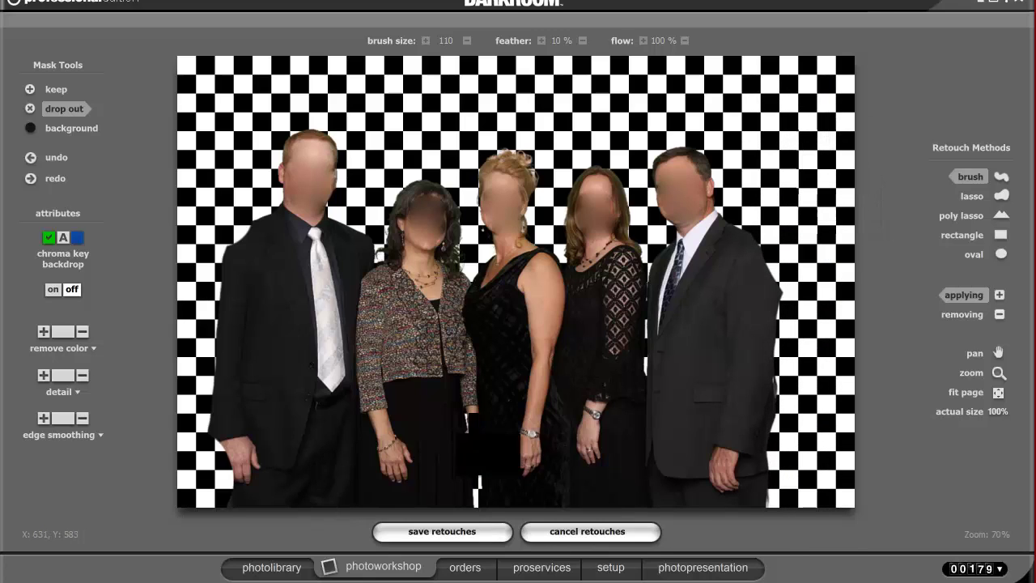
{"action": "left_click", "coordinate": [442, 532]}
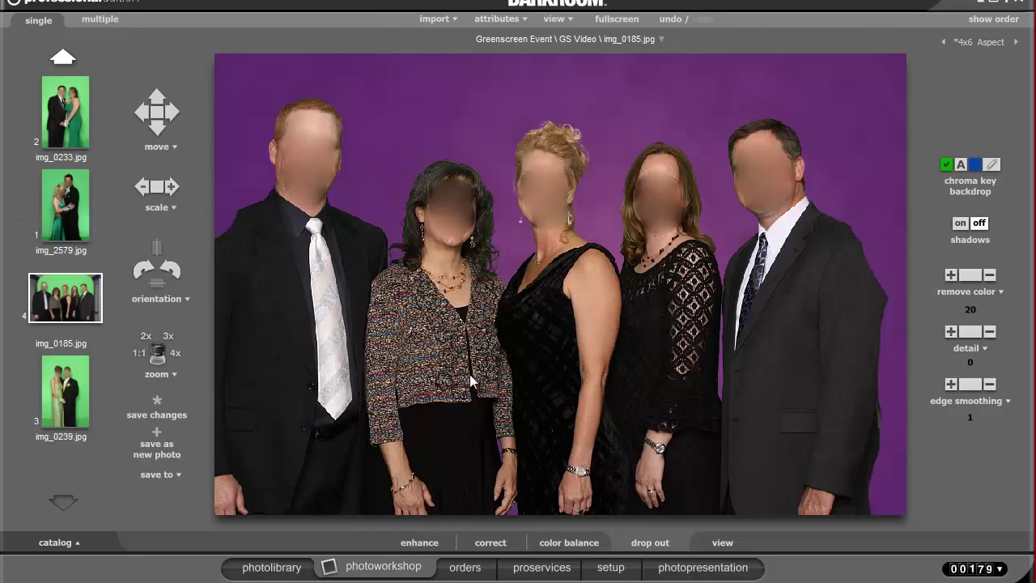